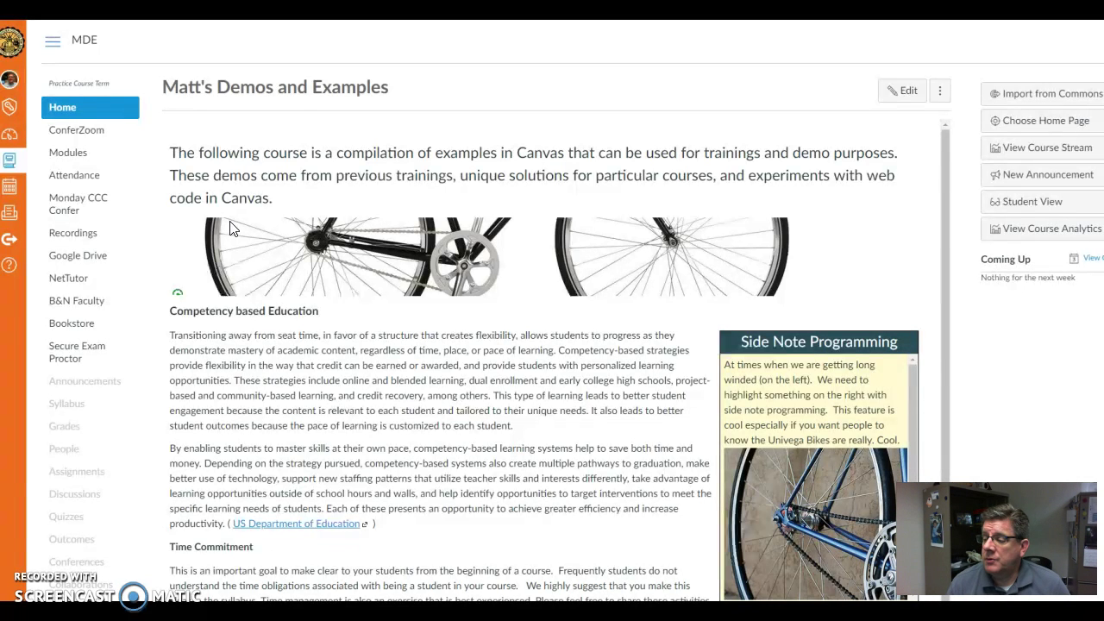
Start scheduling a new ConferZoom event for the course and name it Office Hours.
{"action": "left_click", "coordinate": [78, 137]}
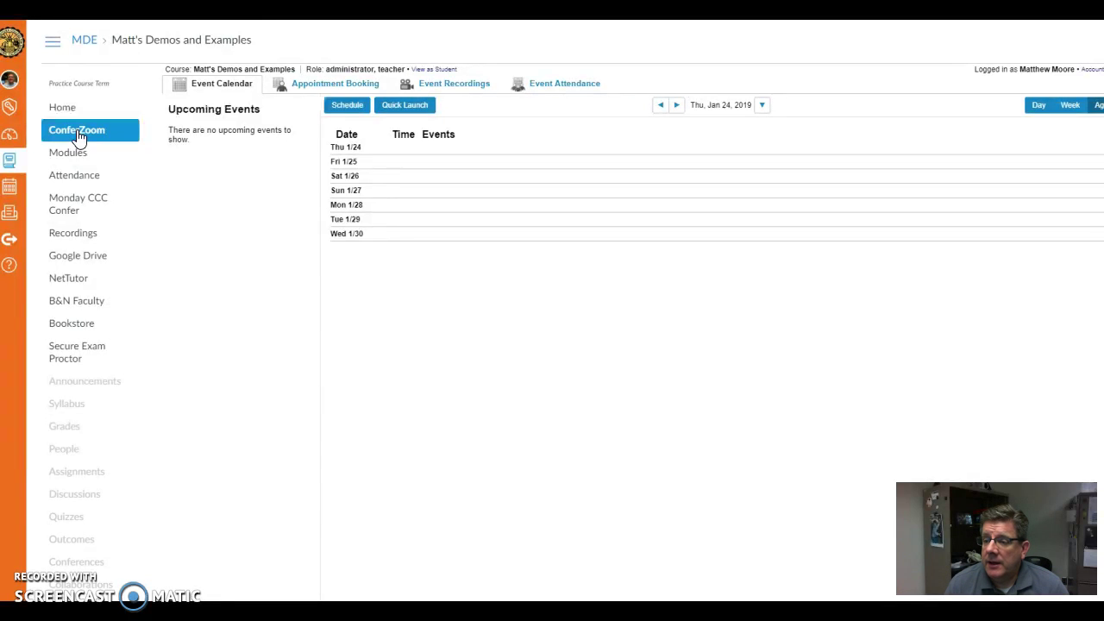
{"action": "left_click", "coordinate": [345, 107]}
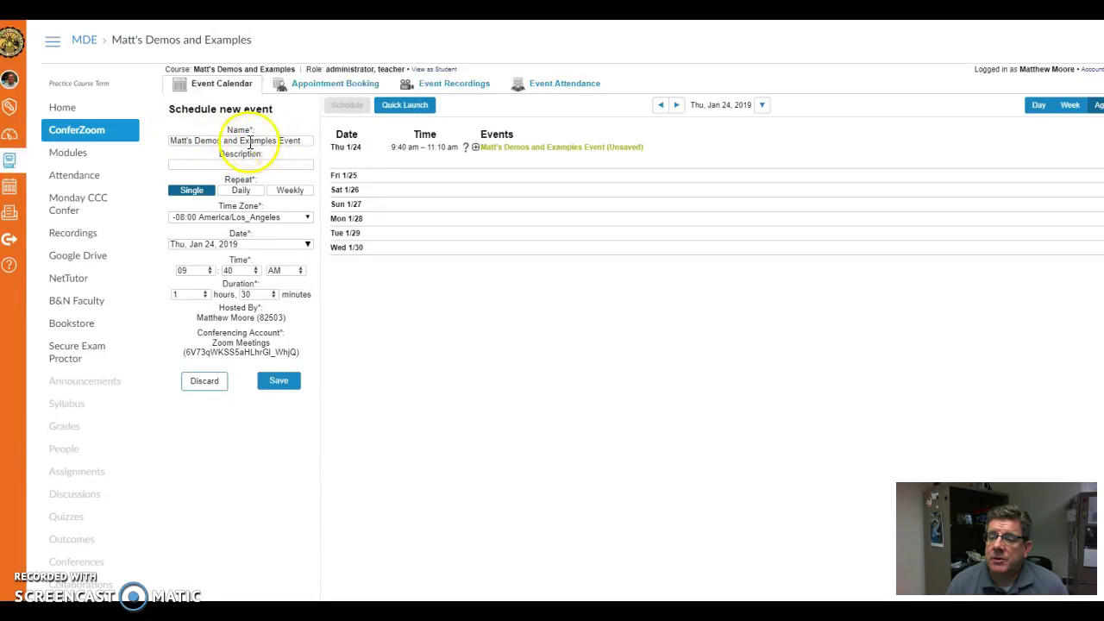
{"action": "triple_click", "coordinate": [250, 141]}
{"action": "type", "text": "Of"}
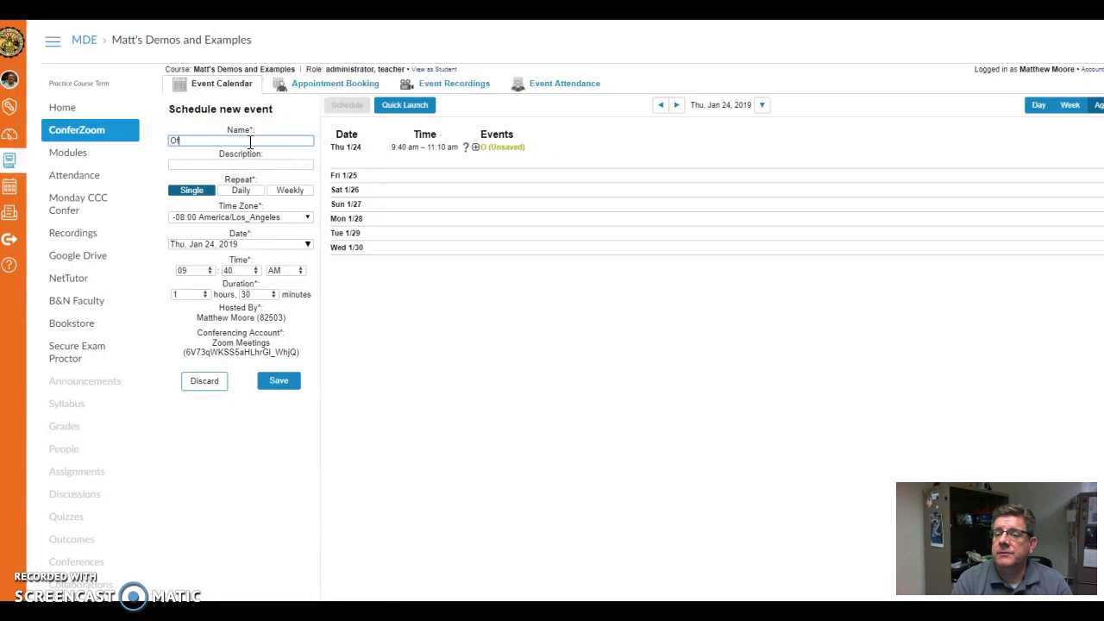
{"action": "type", "text": "fice Hours"}
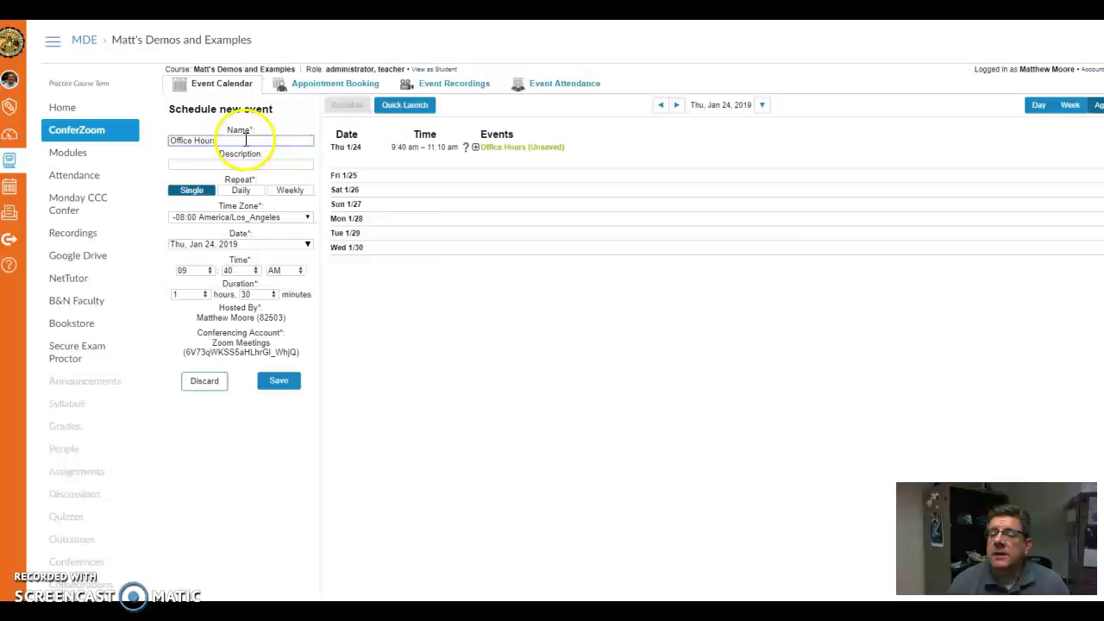
Preview the daily and weekly repeat options and the time zone choices, keeping Office Hours a single event in Los Angeles time.
{"action": "left_click", "coordinate": [249, 195]}
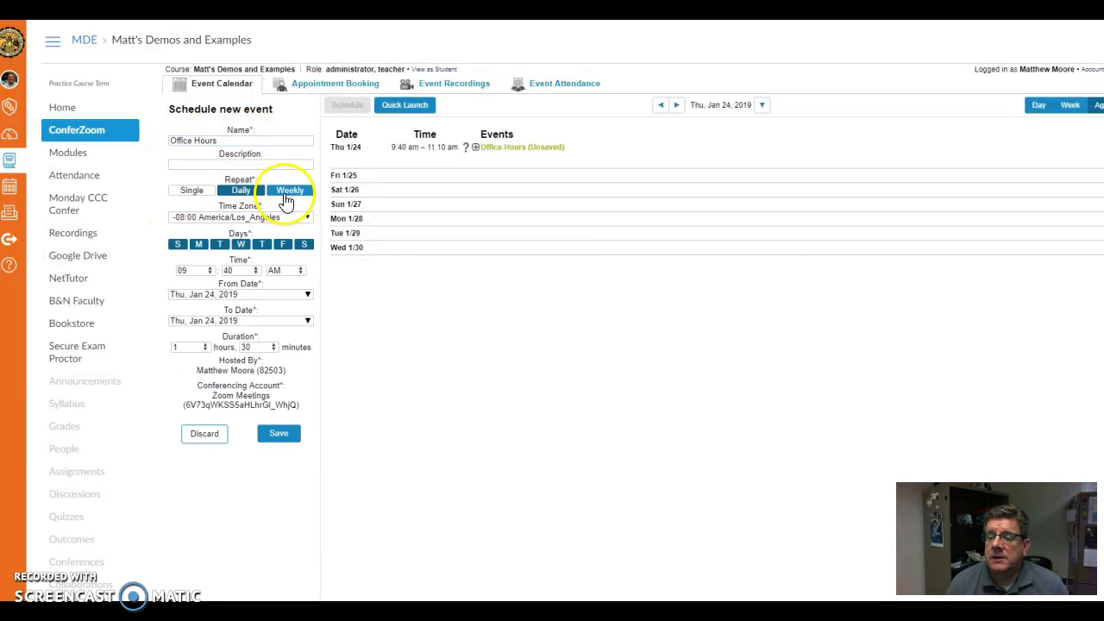
{"action": "left_click", "coordinate": [289, 191]}
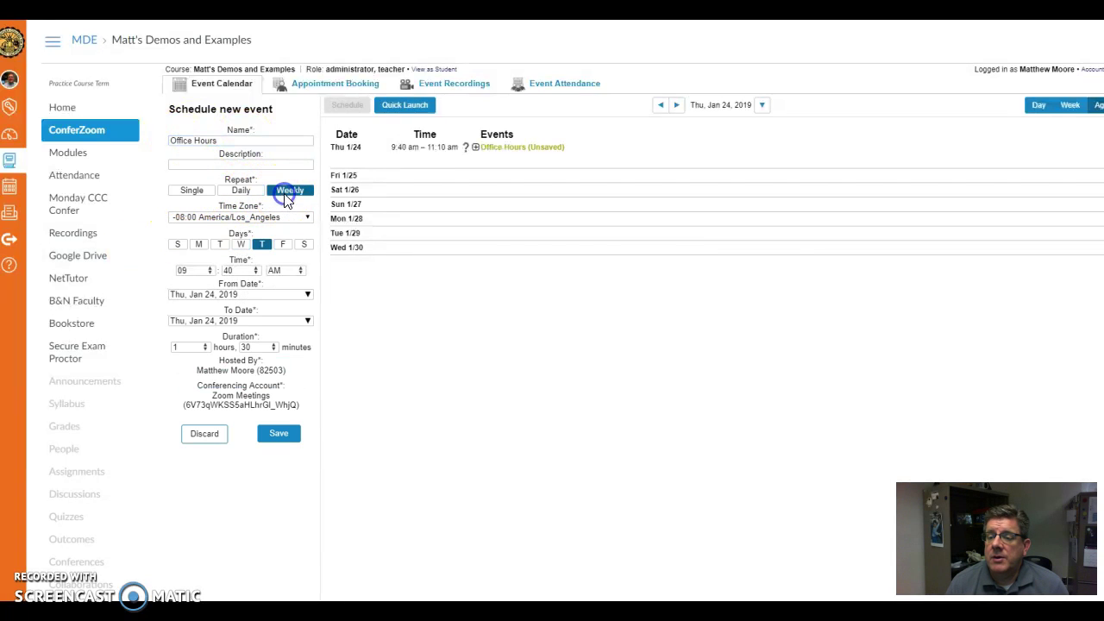
{"action": "left_click", "coordinate": [188, 192]}
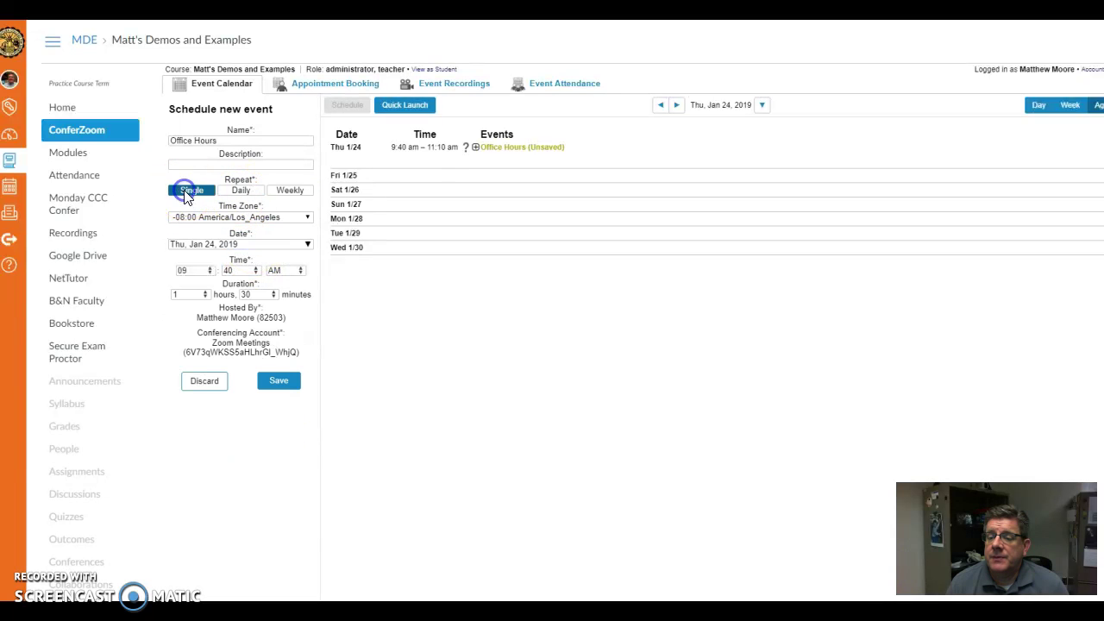
{"action": "left_click", "coordinate": [307, 217]}
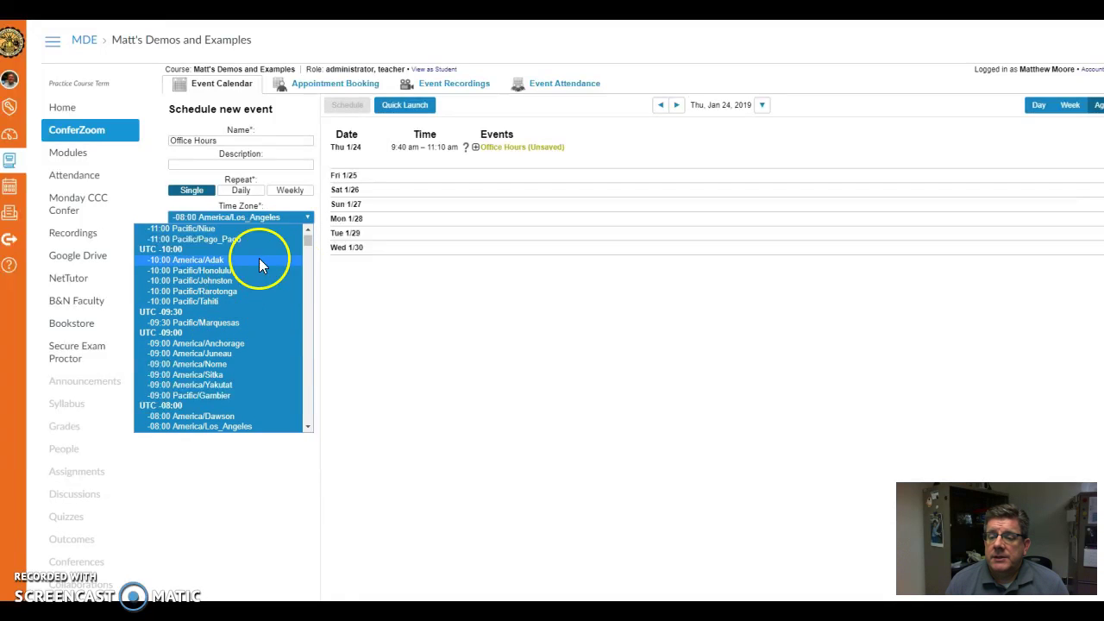
{"action": "left_click", "coordinate": [382, 315]}
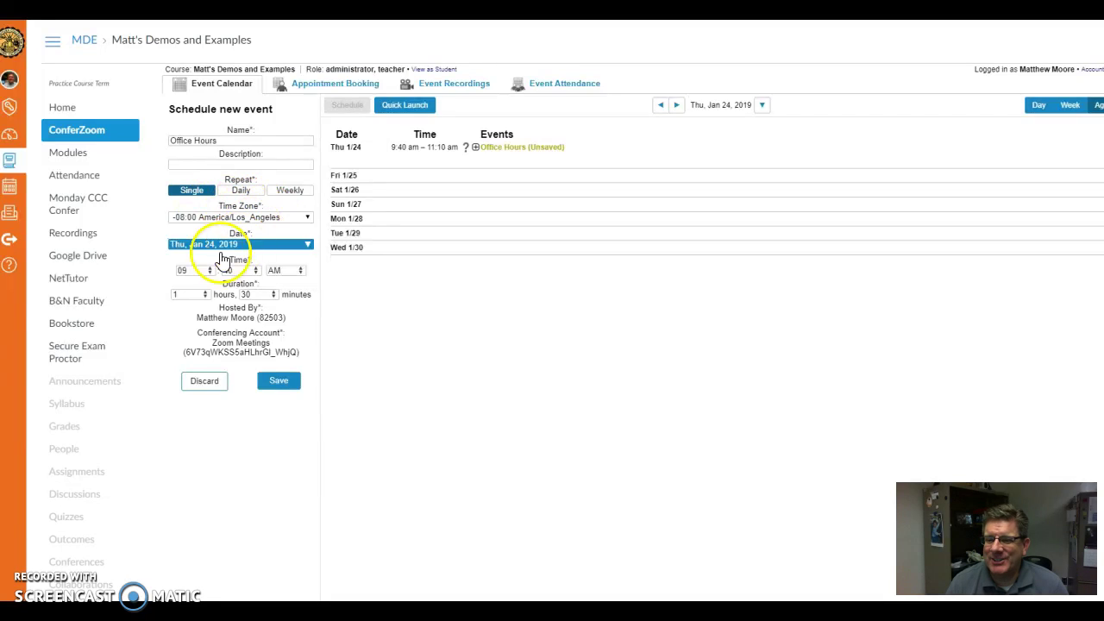
Schedule Office Hours for Fri, Jan 25, 2019 at 10:00 AM with a duration of 1 hour 0 minutes, and save it.
{"action": "left_click", "coordinate": [308, 246]}
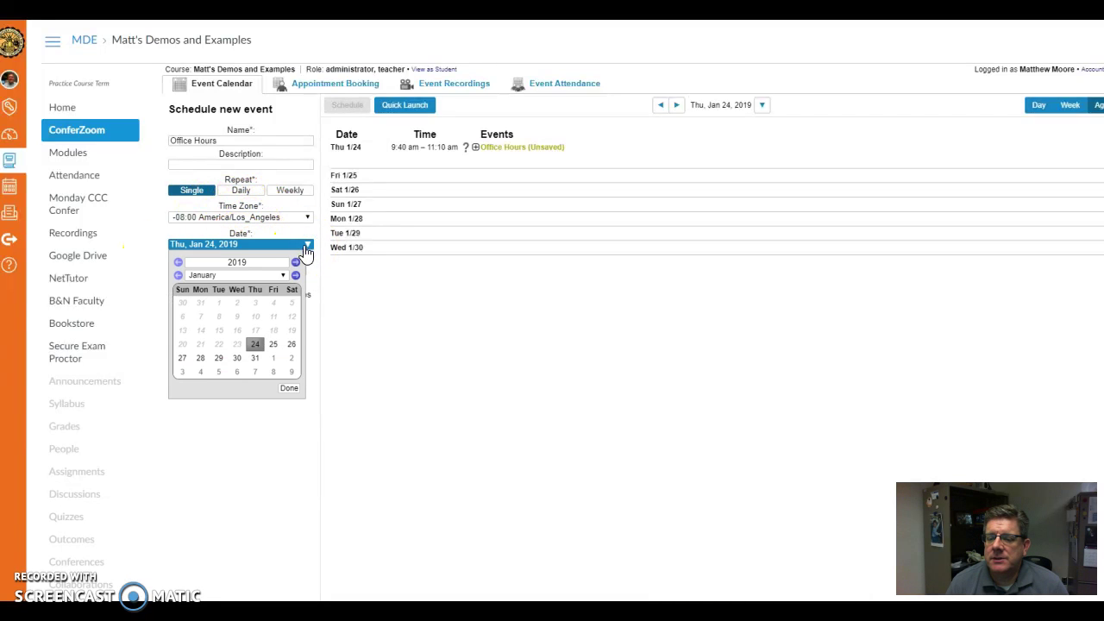
{"action": "left_click", "coordinate": [273, 344]}
{"action": "left_click", "coordinate": [207, 298]}
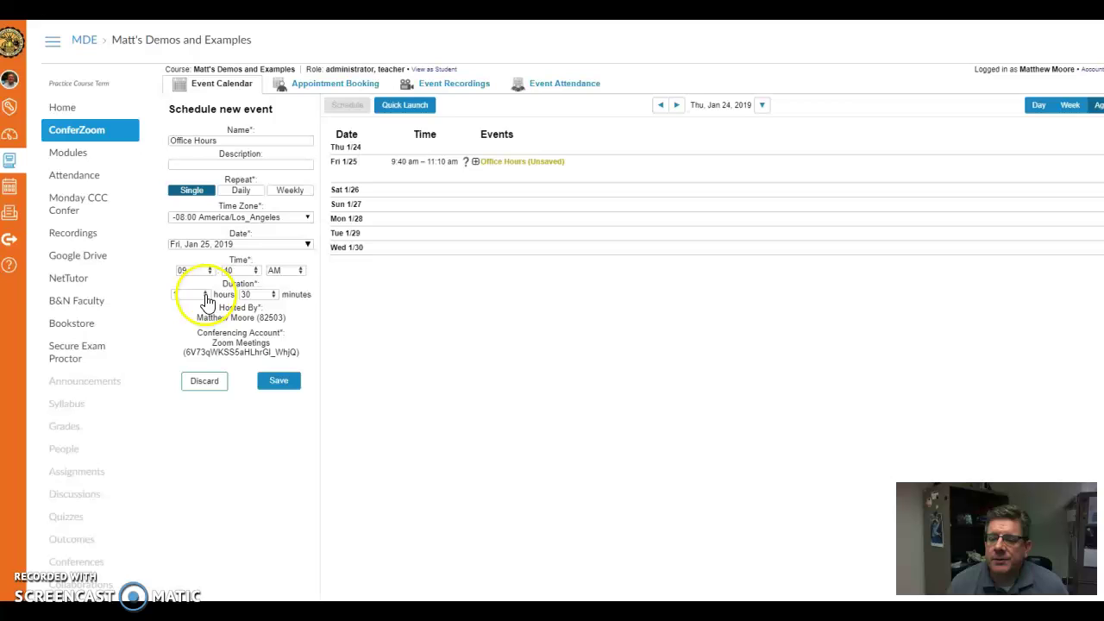
{"action": "left_click", "coordinate": [255, 273]}
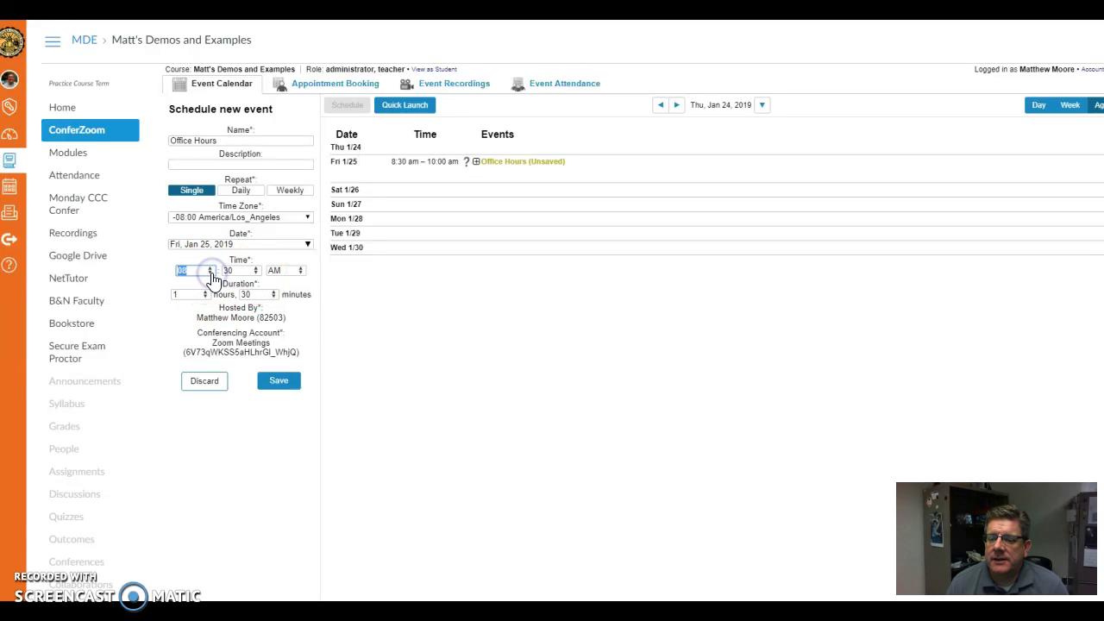
{"action": "left_click", "coordinate": [209, 268]}
{"action": "left_click", "coordinate": [256, 275]}
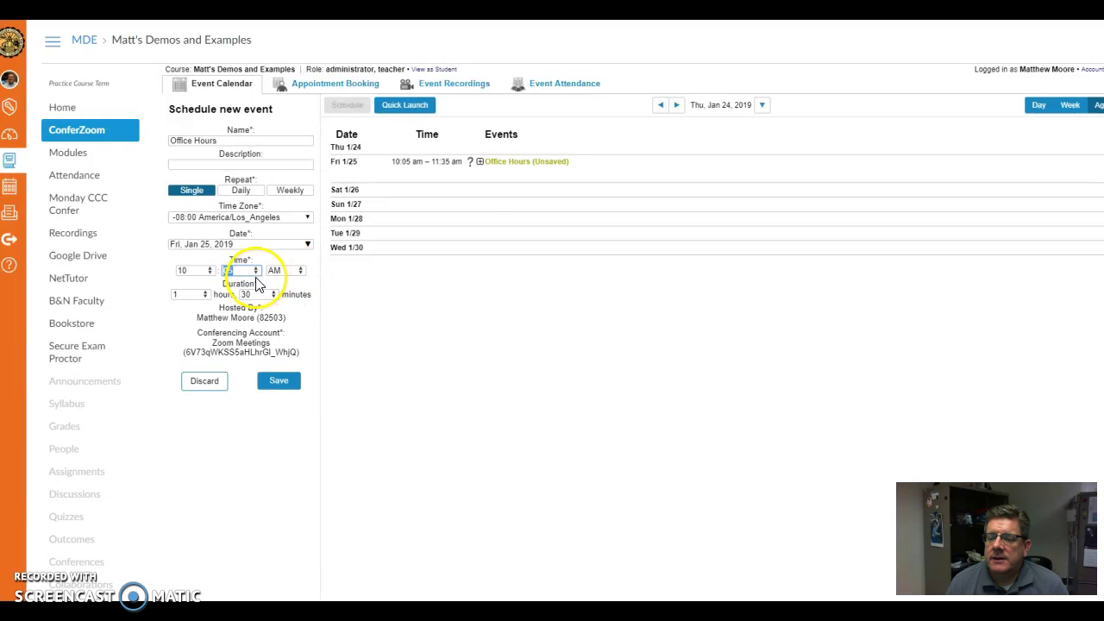
{"action": "left_click", "coordinate": [255, 273]}
{"action": "left_click", "coordinate": [275, 297]}
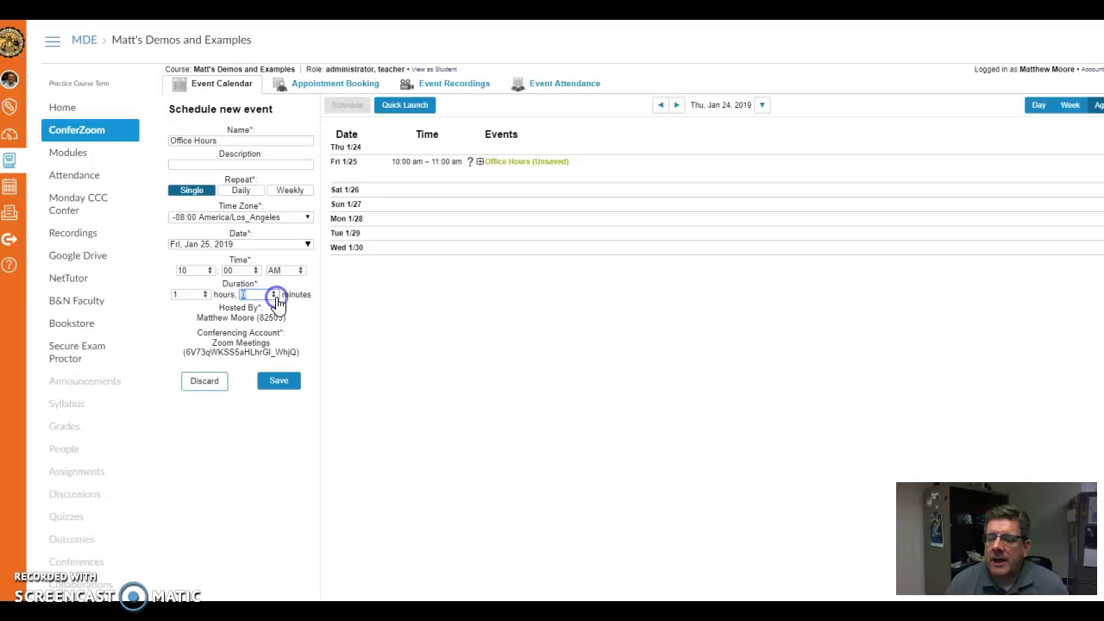
{"action": "left_click", "coordinate": [278, 385]}
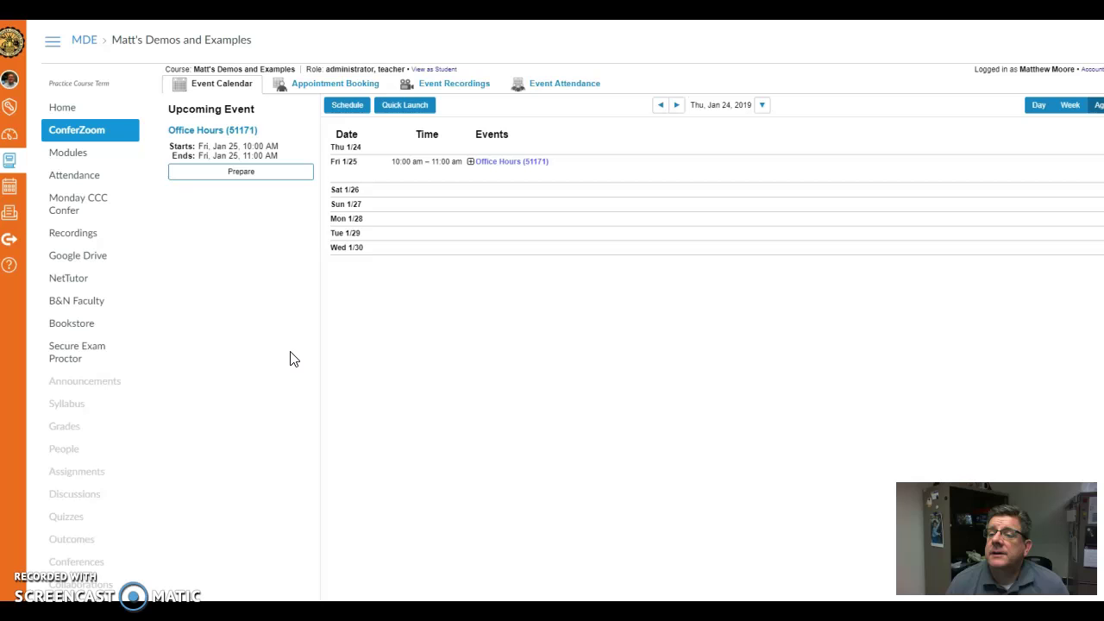
Begin offering new slots in Appointment Booking and make them a single, non-repeating block.
{"action": "left_click", "coordinate": [344, 86]}
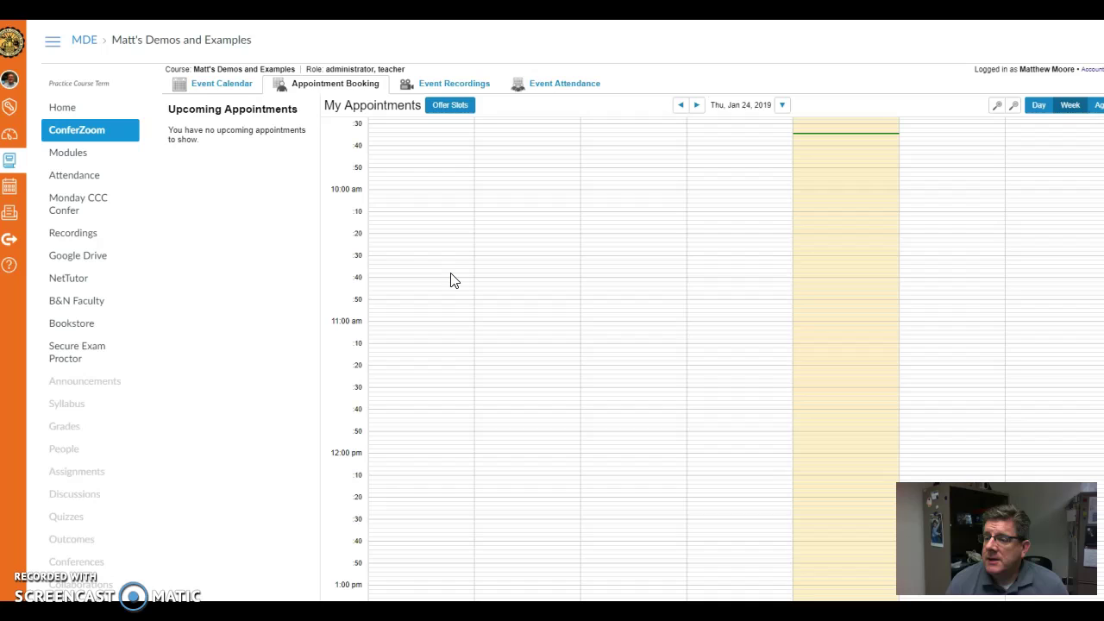
{"action": "left_click", "coordinate": [448, 110]}
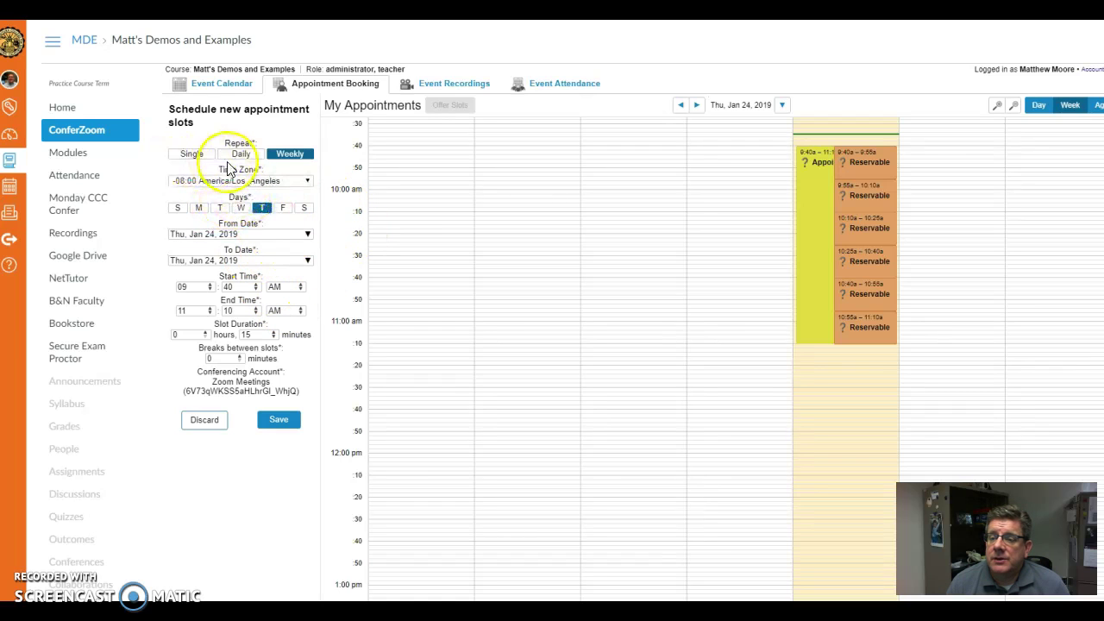
{"action": "left_click", "coordinate": [192, 154]}
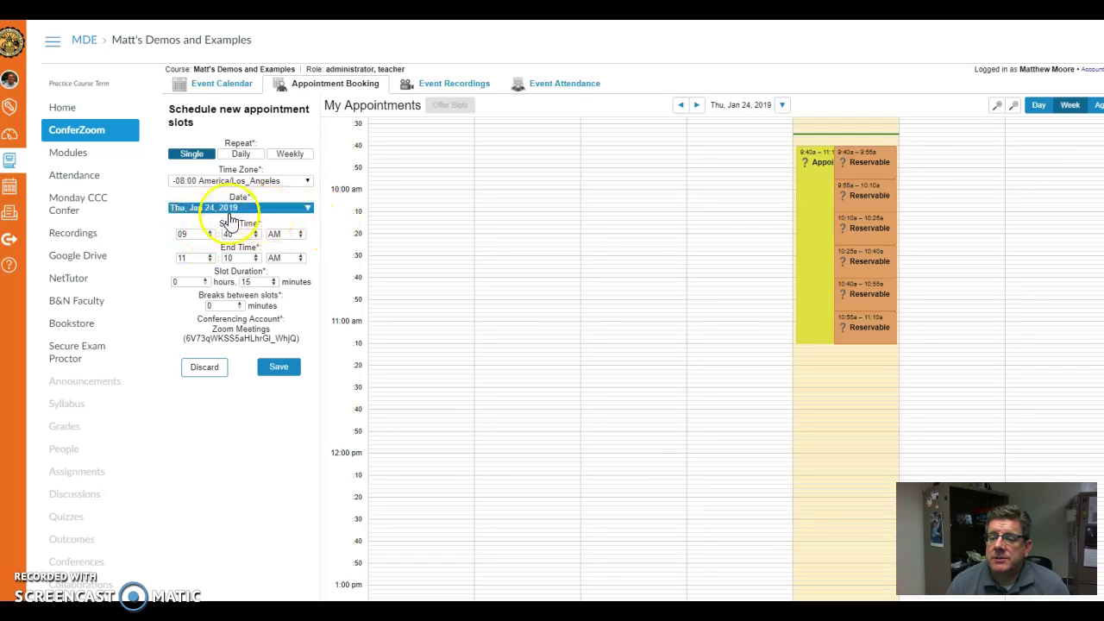
Set the appointment block's start time to 01:00 PM.
{"action": "left_click", "coordinate": [210, 236]}
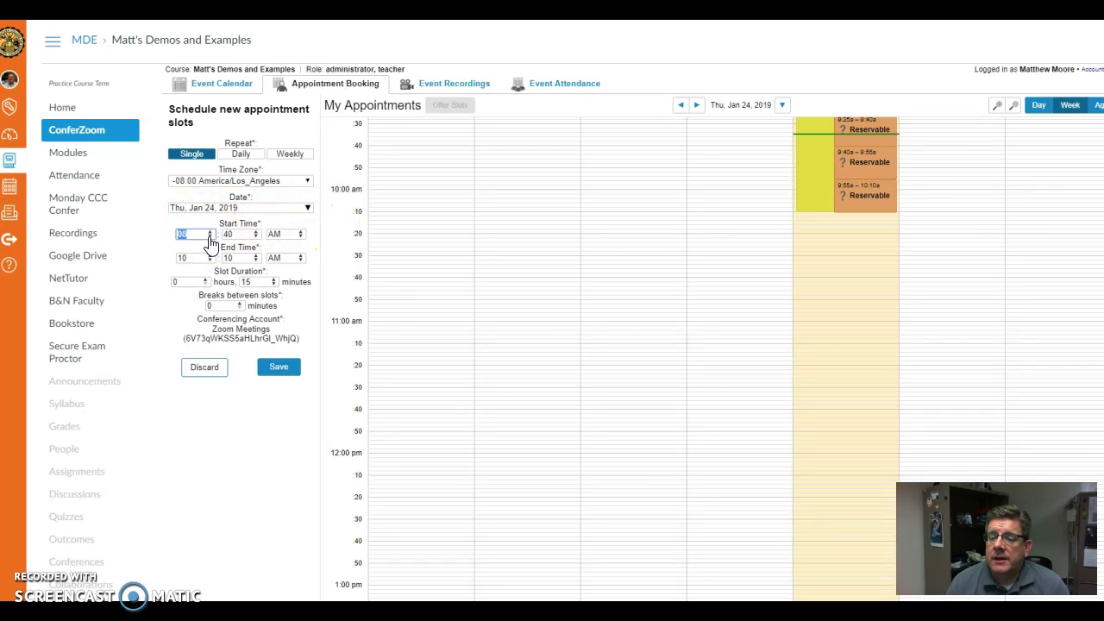
{"action": "left_click", "coordinate": [208, 233]}
{"action": "left_click", "coordinate": [209, 233]}
{"action": "left_click", "coordinate": [209, 233]}
{"action": "left_click", "coordinate": [208, 233]}
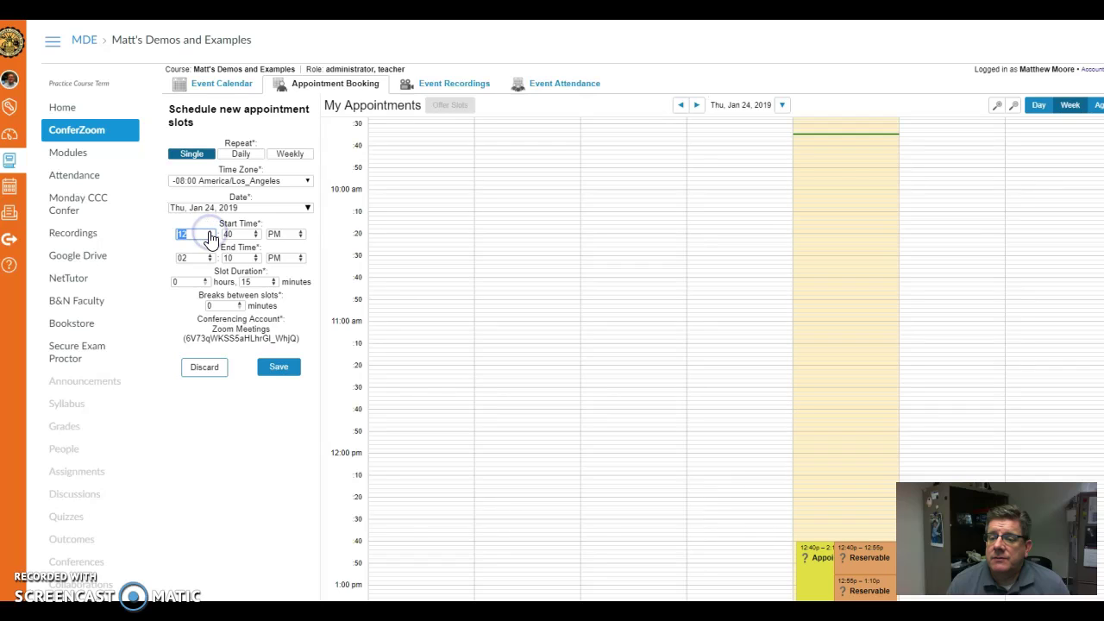
{"action": "left_click", "coordinate": [209, 233]}
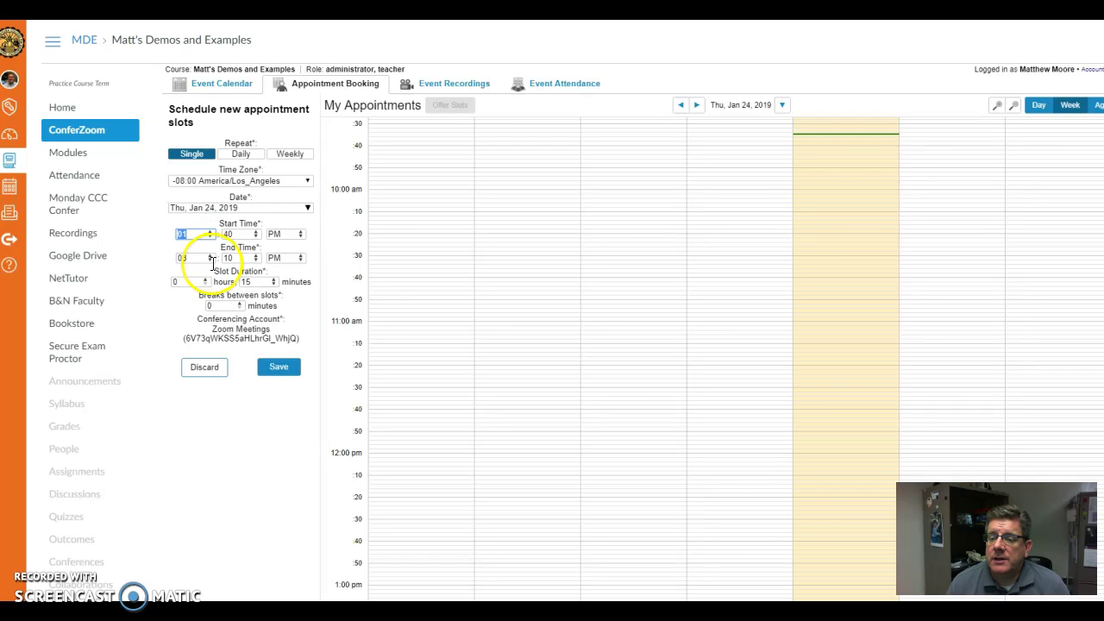
{"action": "left_click", "coordinate": [210, 234]}
{"action": "left_click", "coordinate": [209, 234]}
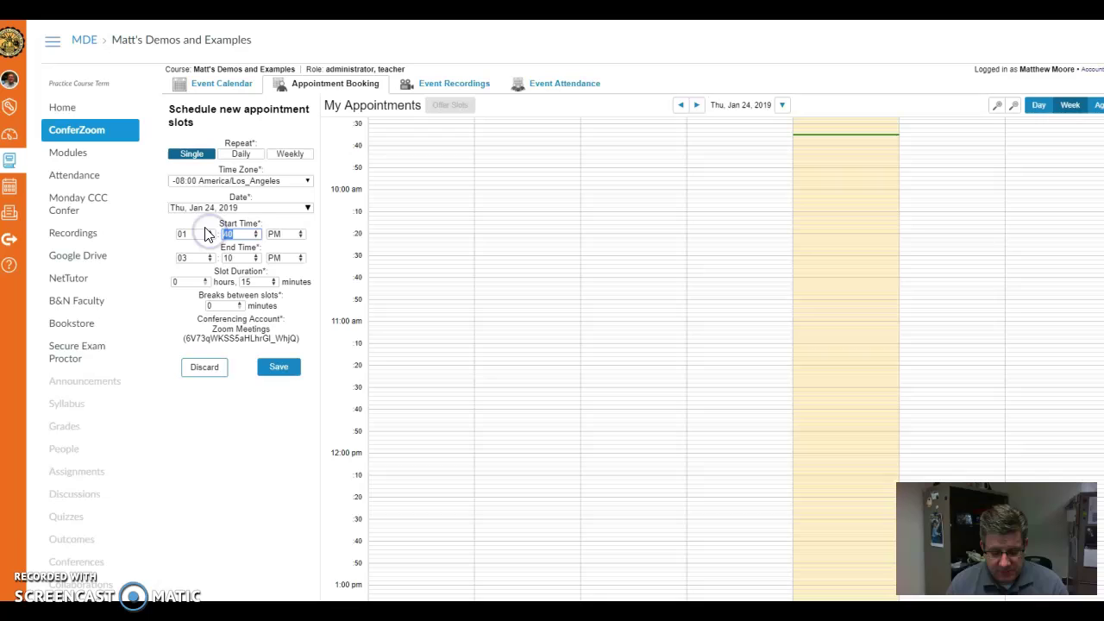
{"action": "left_click", "coordinate": [210, 234]}
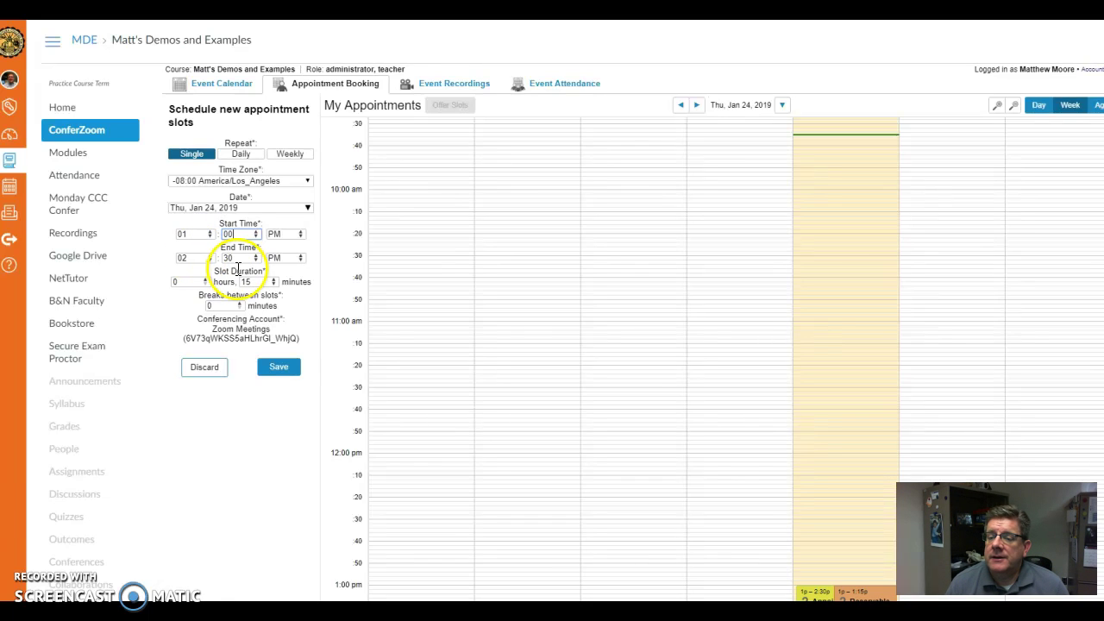
Set the appointment block's end time to 03:00 PM.
{"action": "left_click", "coordinate": [213, 261]}
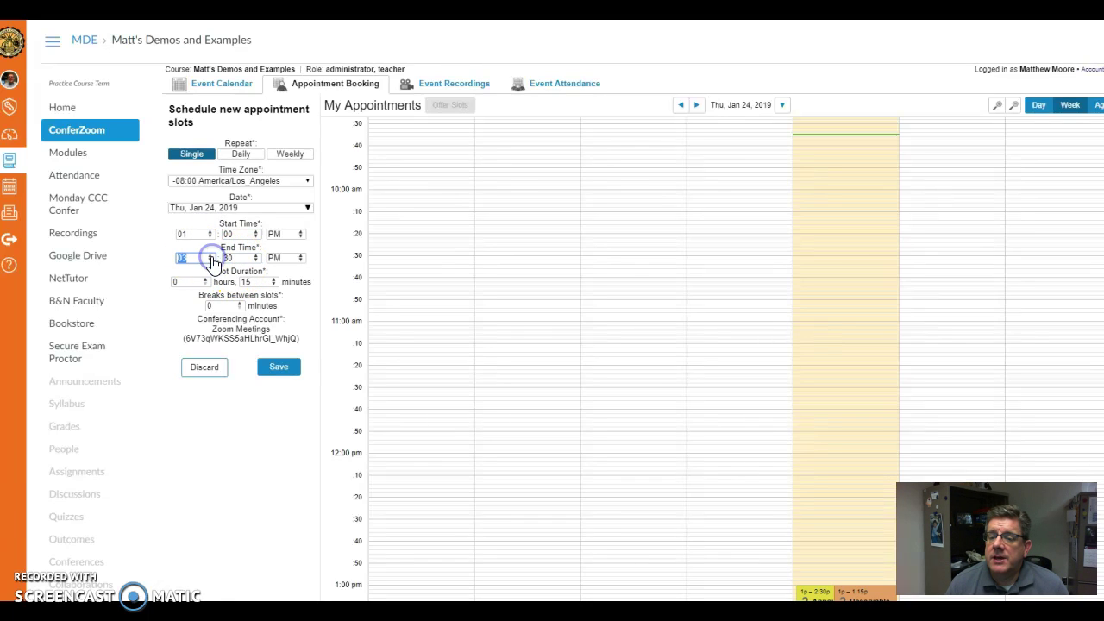
{"action": "left_click", "coordinate": [235, 261]}
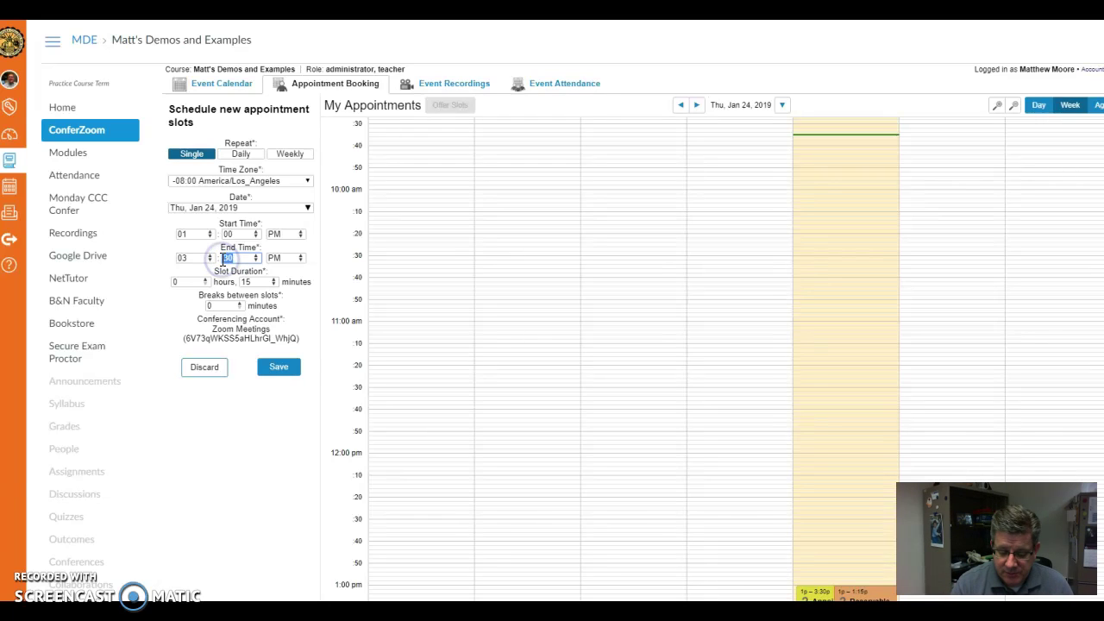
{"action": "key", "text": "BackSpace"}
{"action": "type", "text": "00"}
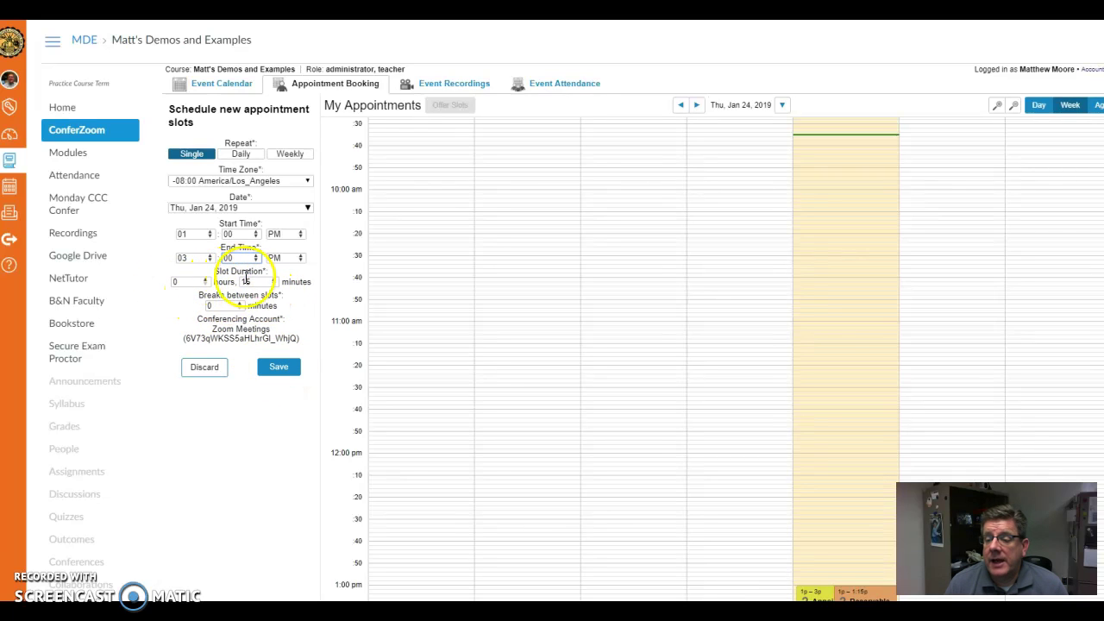
Set the slot duration to 20 minutes and save the appointment slots.
{"action": "double_click", "coordinate": [274, 285]}
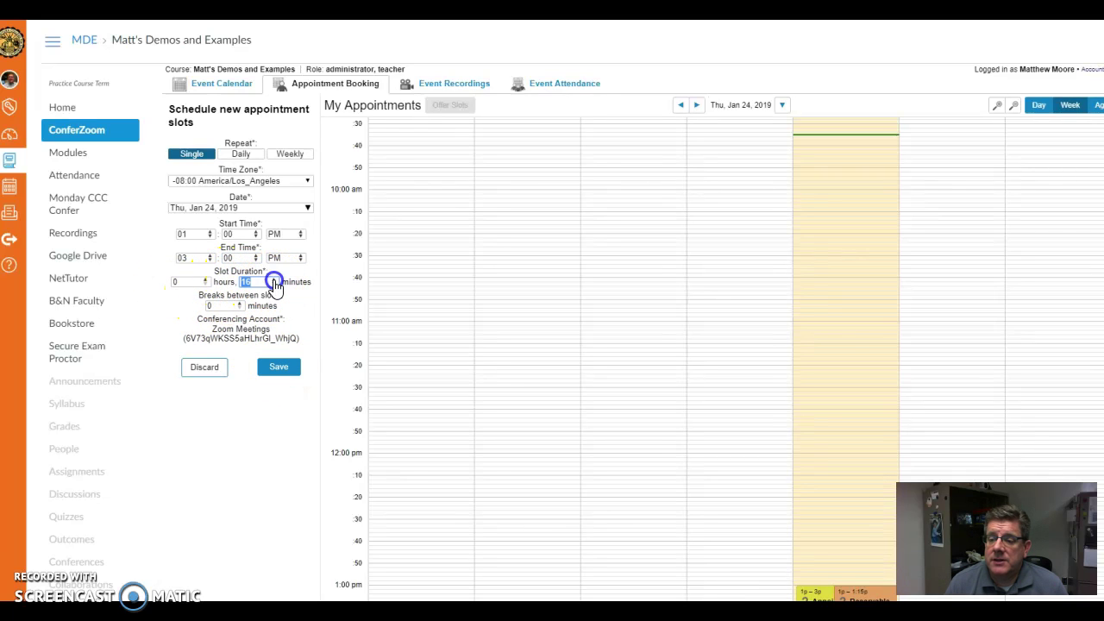
{"action": "double_click", "coordinate": [274, 283]}
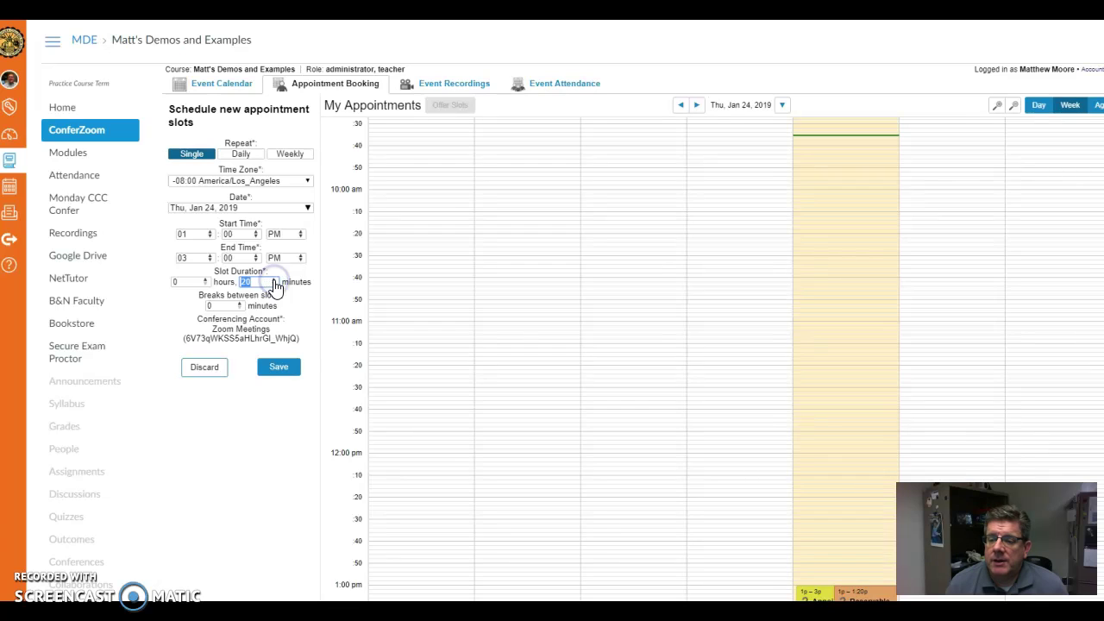
{"action": "left_click", "coordinate": [279, 371]}
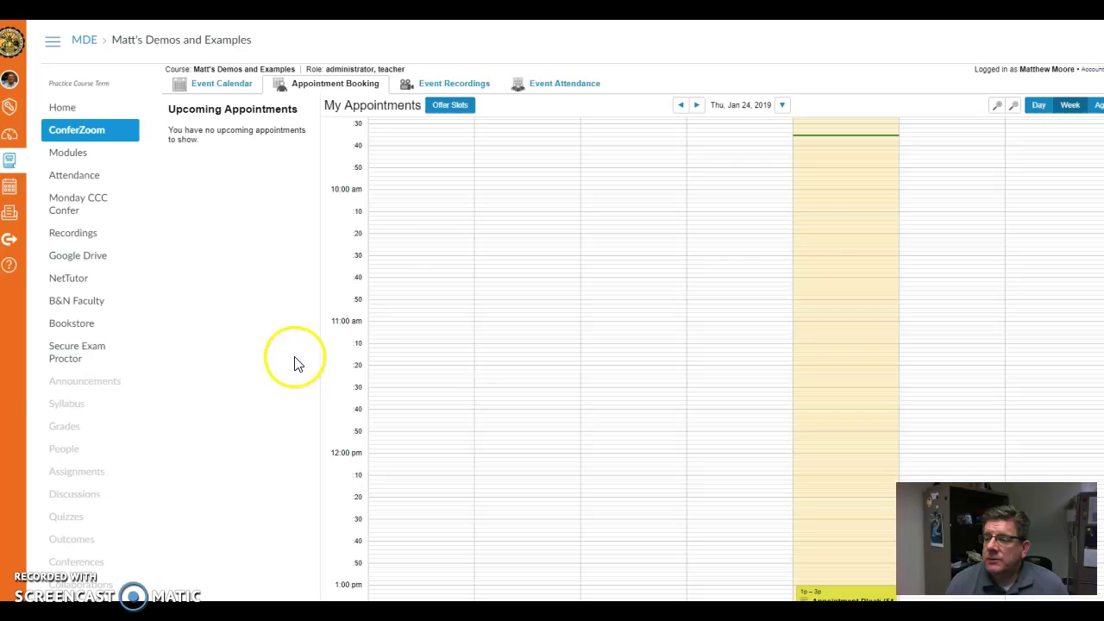
Examine the saved appointment block on the booking calendar and compare it with the Event Calendar.
{"action": "scroll", "coordinate": [937, 268], "scroll_direction": "down", "scroll_amount": 2}
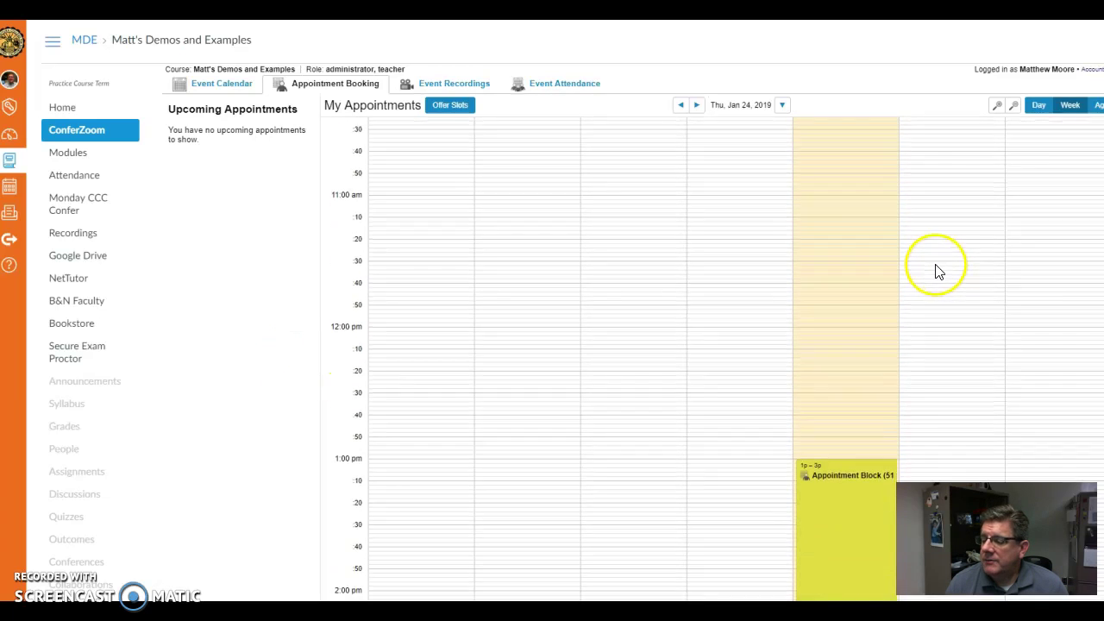
{"action": "scroll", "coordinate": [938, 269], "scroll_direction": "down", "scroll_amount": 3}
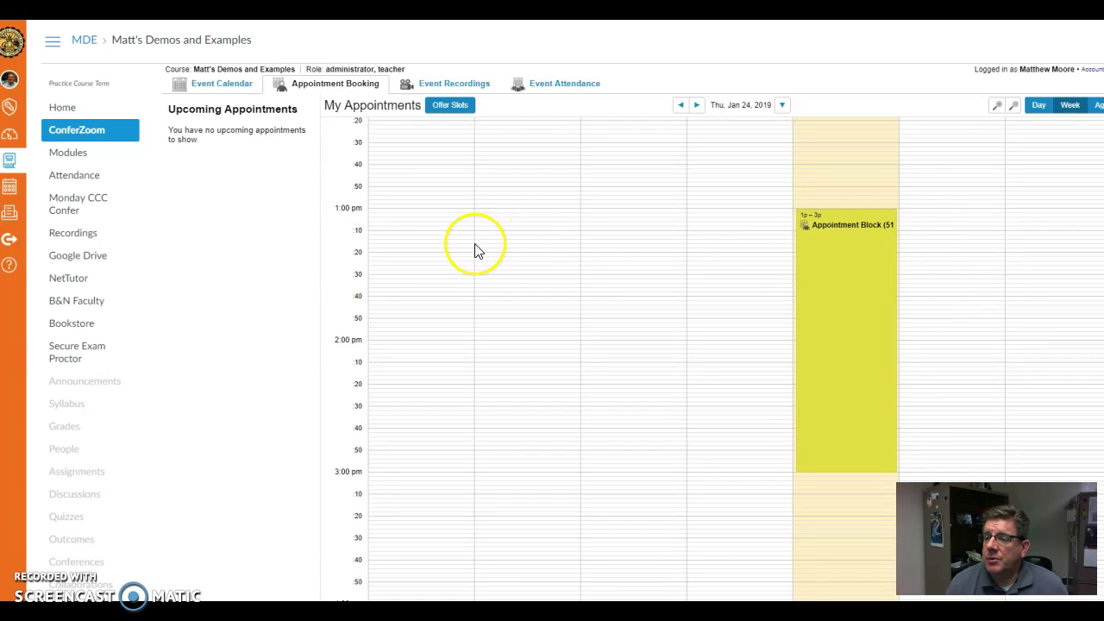
{"action": "scroll", "coordinate": [479, 252], "scroll_direction": "up", "scroll_amount": 2}
{"action": "scroll", "coordinate": [476, 252], "scroll_direction": "up", "scroll_amount": 1}
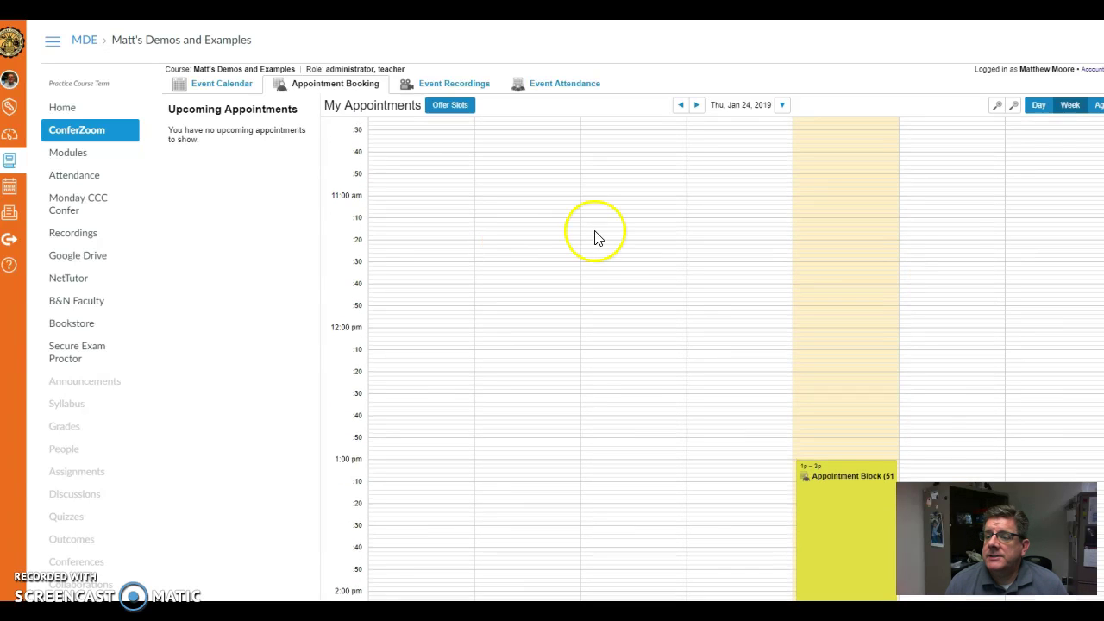
{"action": "left_click", "coordinate": [228, 86]}
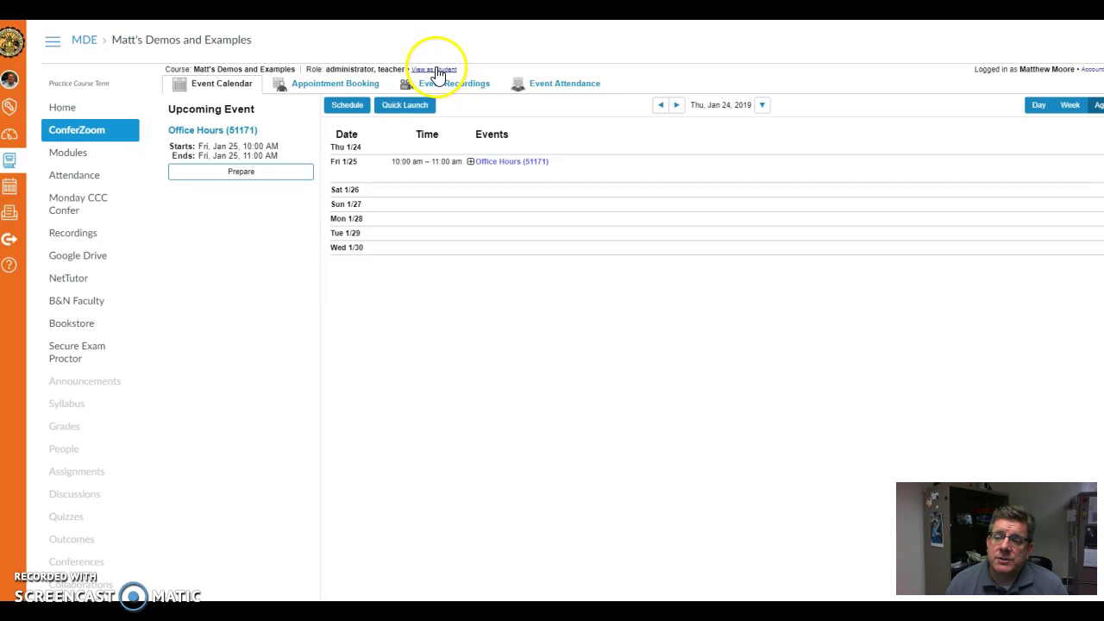
{"action": "left_click", "coordinate": [316, 83]}
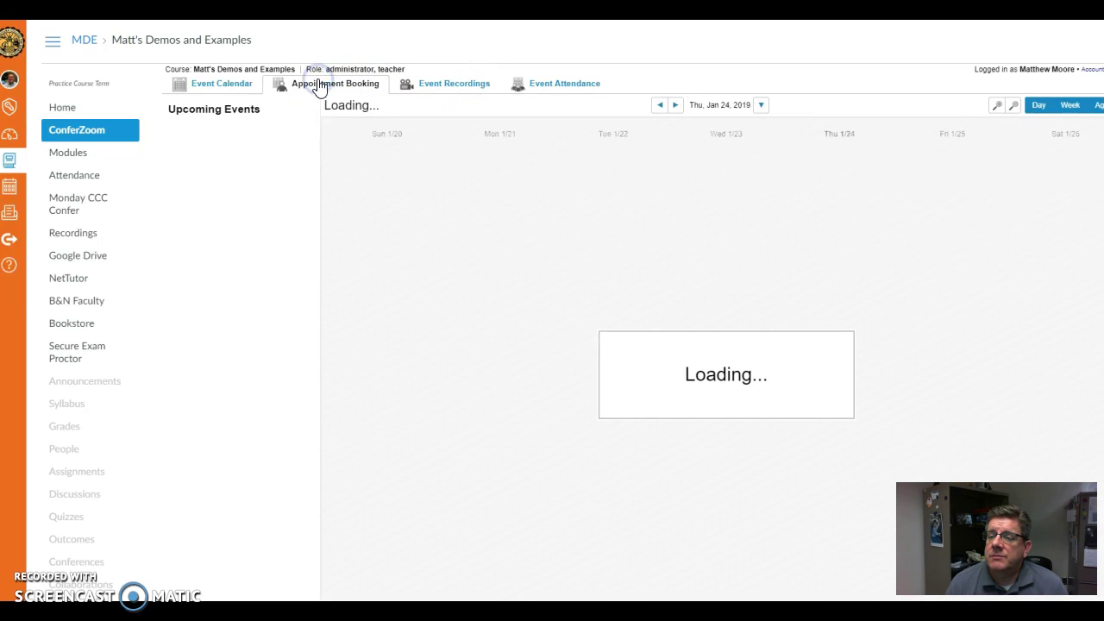
{"action": "left_click", "coordinate": [217, 88]}
{"action": "left_click", "coordinate": [218, 87]}
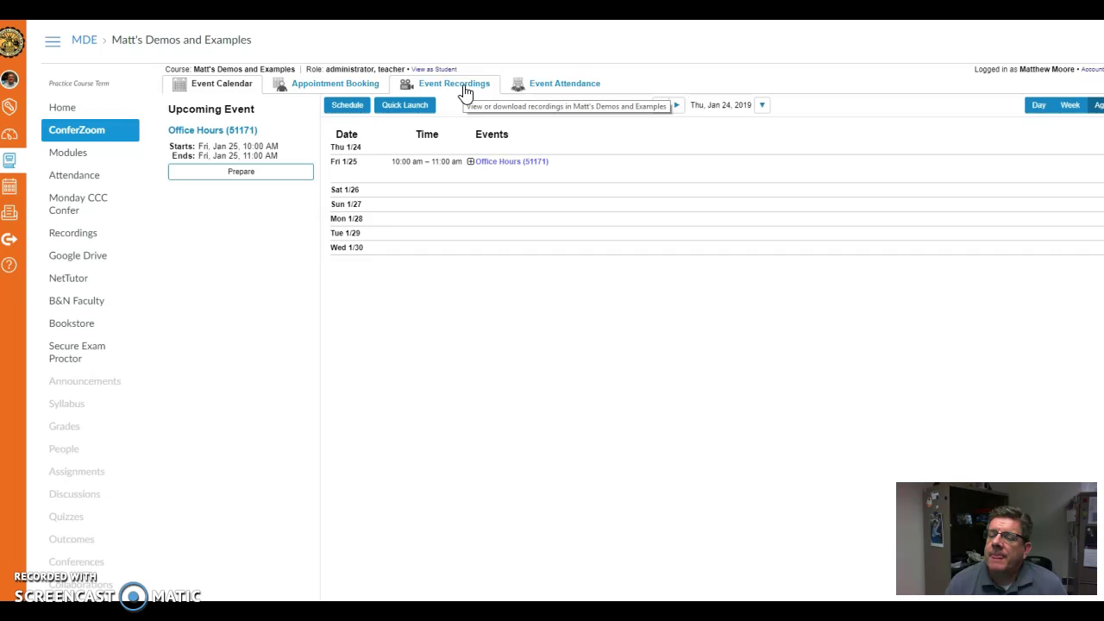
Review the past events' recordings and attendance lists, and return to the Event Calendar.
{"action": "left_click", "coordinate": [465, 91]}
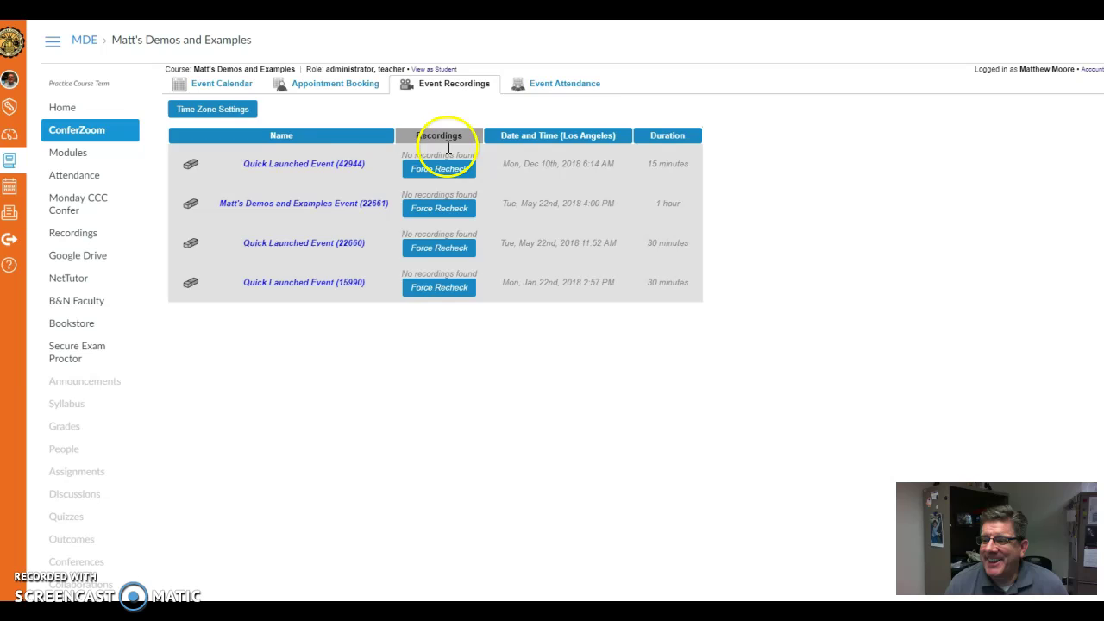
{"action": "left_click", "coordinate": [535, 93]}
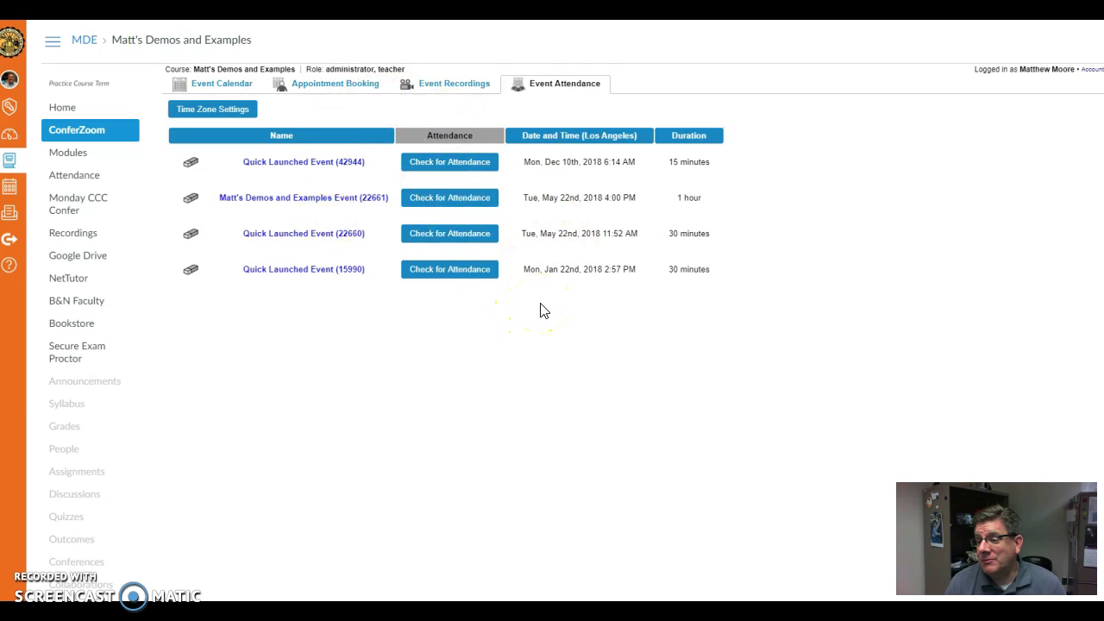
{"action": "left_click", "coordinate": [234, 86]}
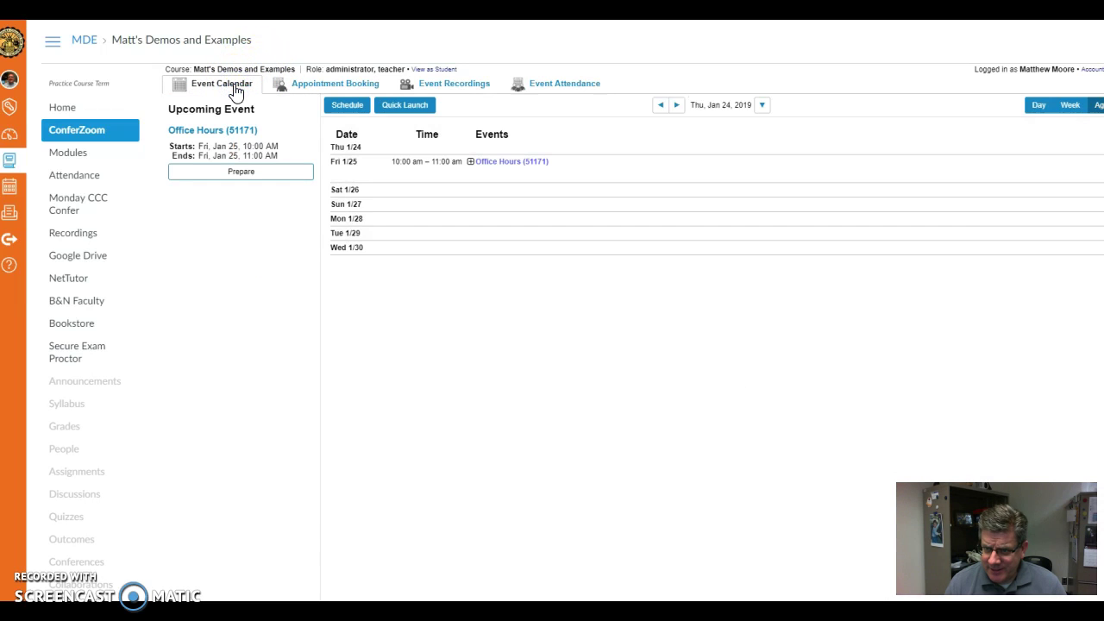